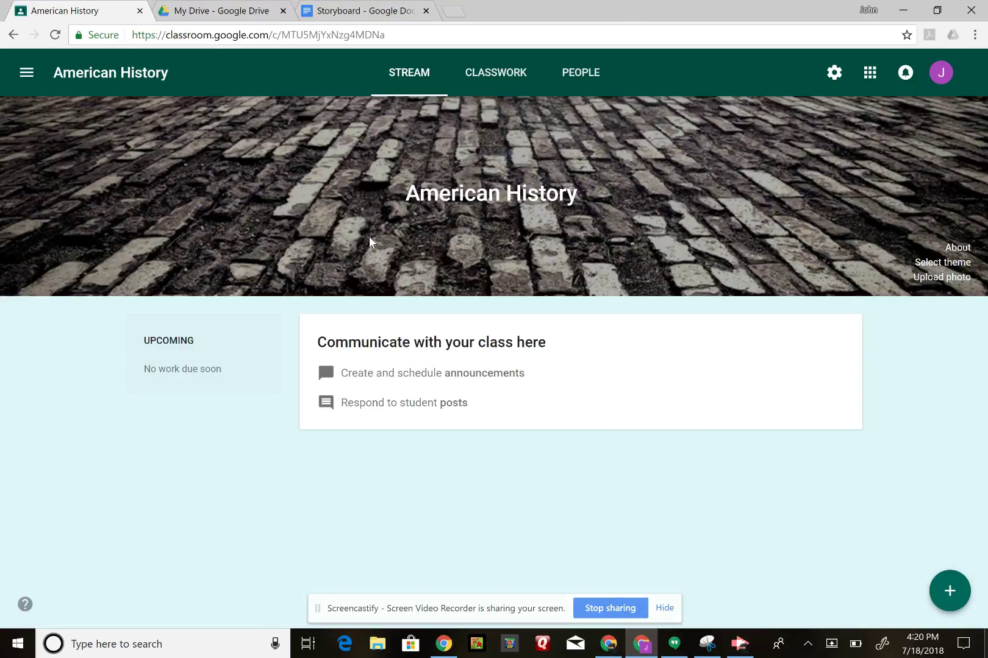
- Go to the American History Classwork page and start a new assignment, checking its Topic choices
{"action": "left_click", "coordinate": [483, 82]}
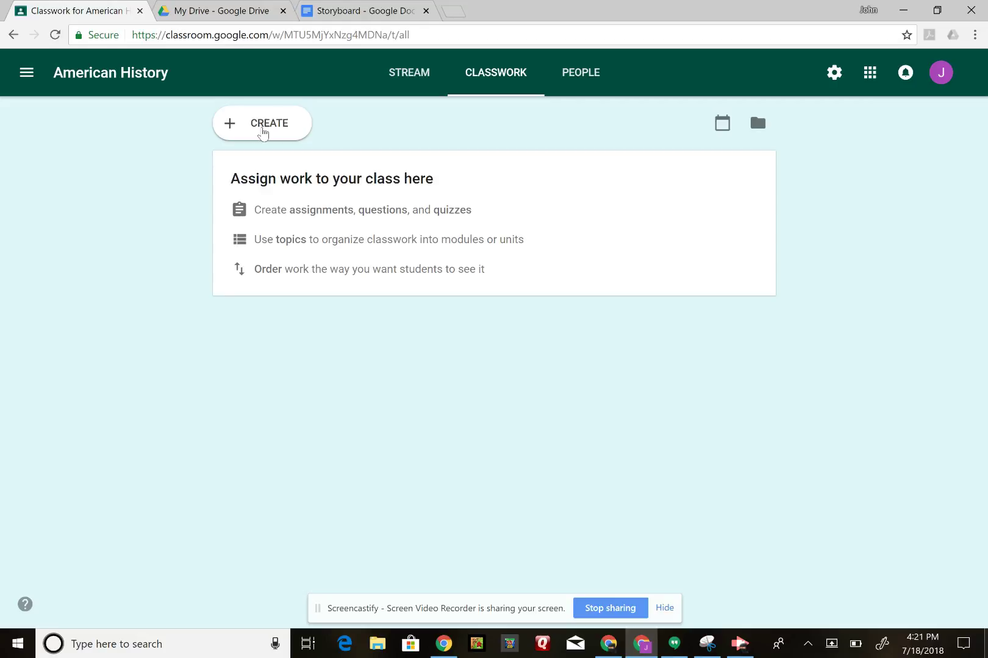
{"action": "left_click", "coordinate": [263, 133]}
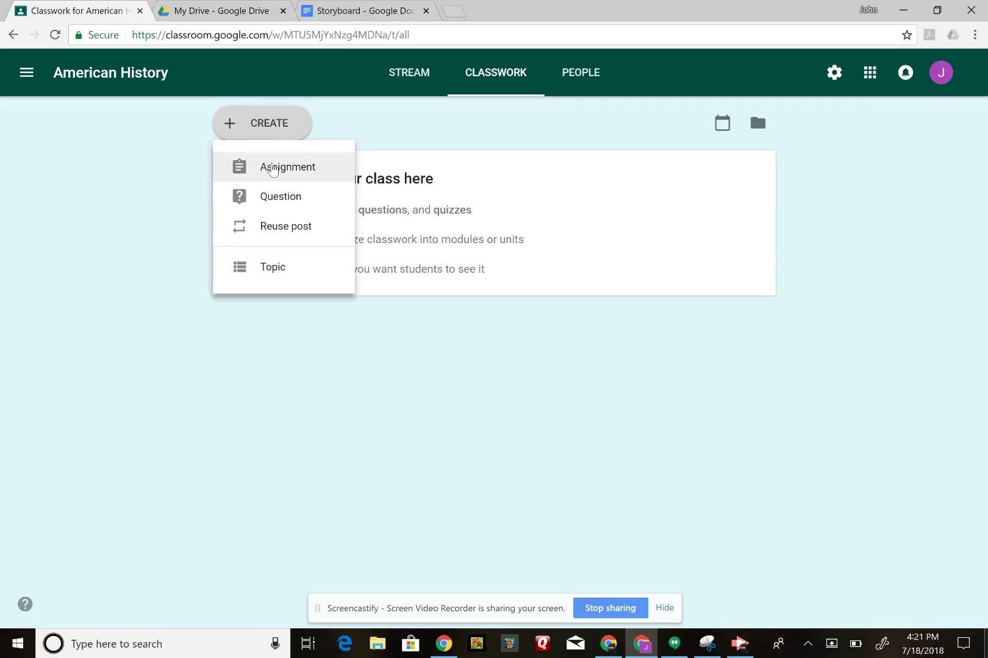
{"action": "left_click", "coordinate": [272, 170]}
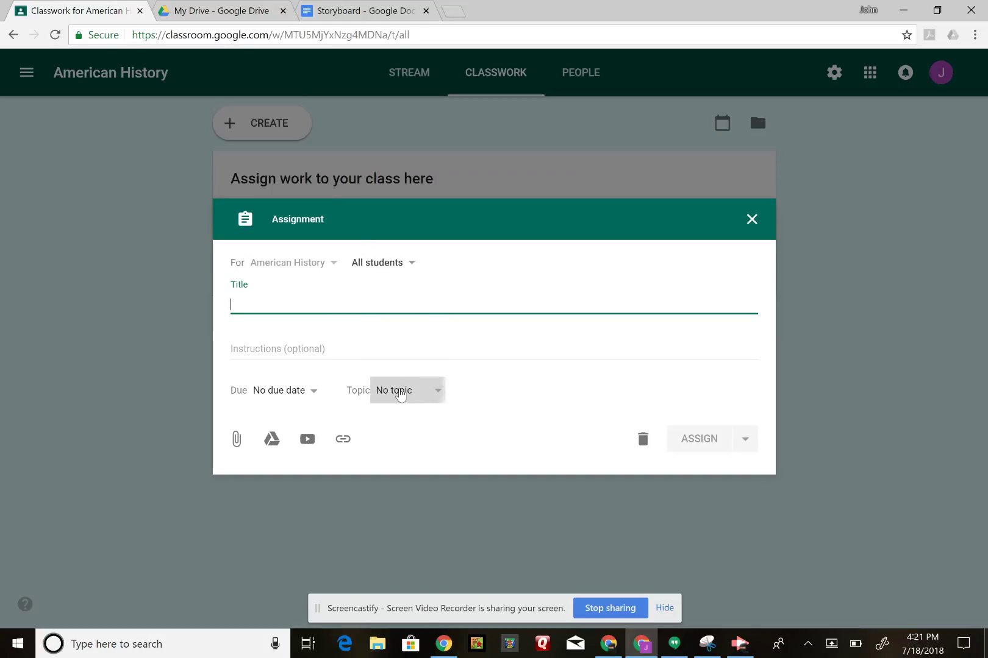
{"action": "left_click", "coordinate": [399, 393]}
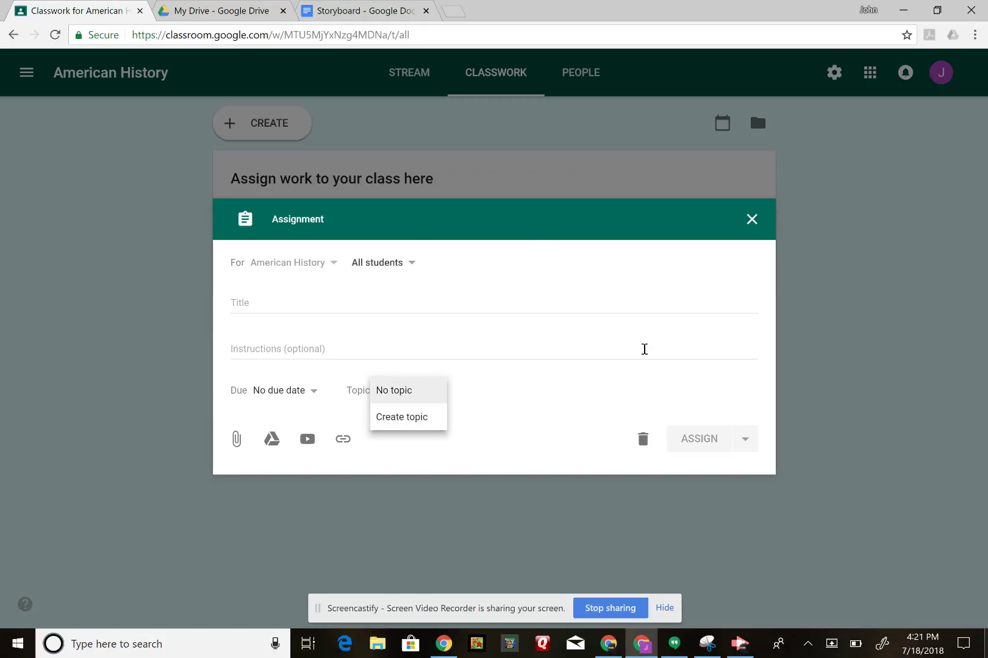
- Discard the unfinished assignment and add a topic named 'American Revolution'
{"action": "left_click", "coordinate": [751, 221]}
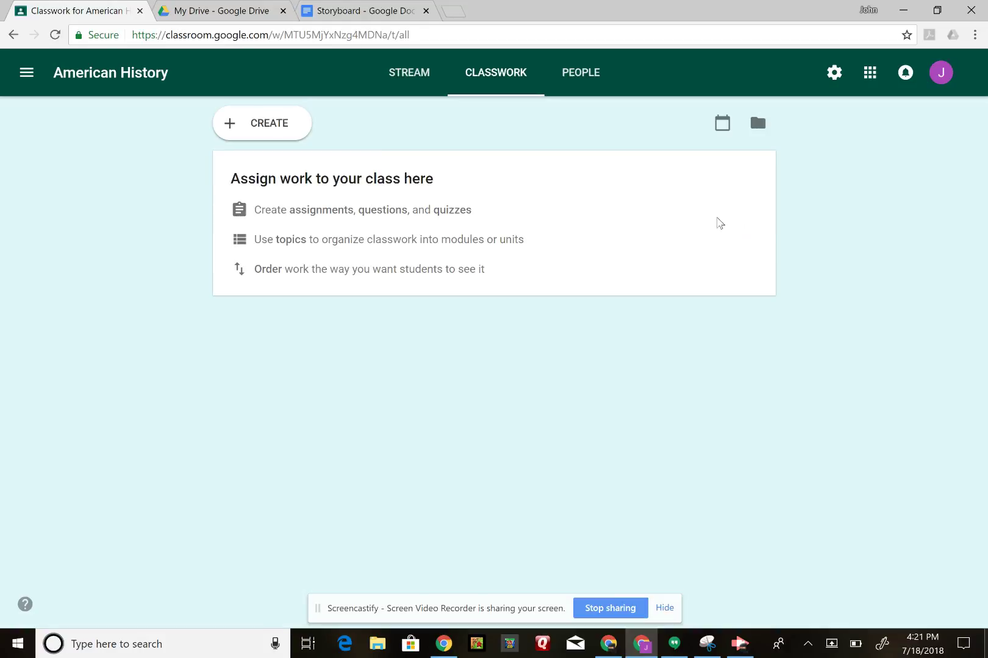
{"action": "left_click", "coordinate": [280, 132]}
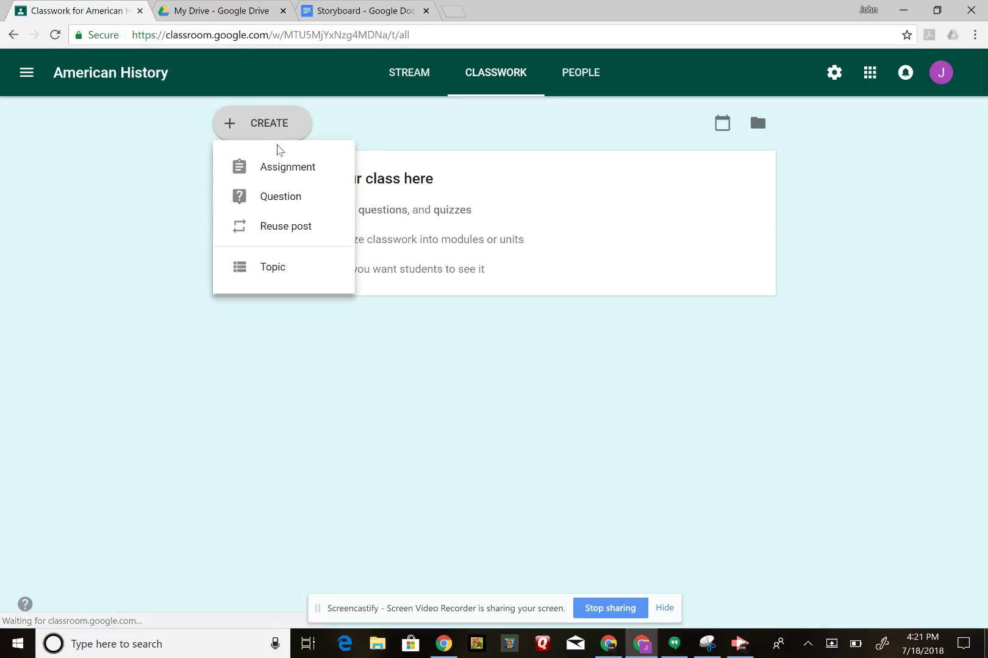
{"action": "left_click", "coordinate": [279, 268]}
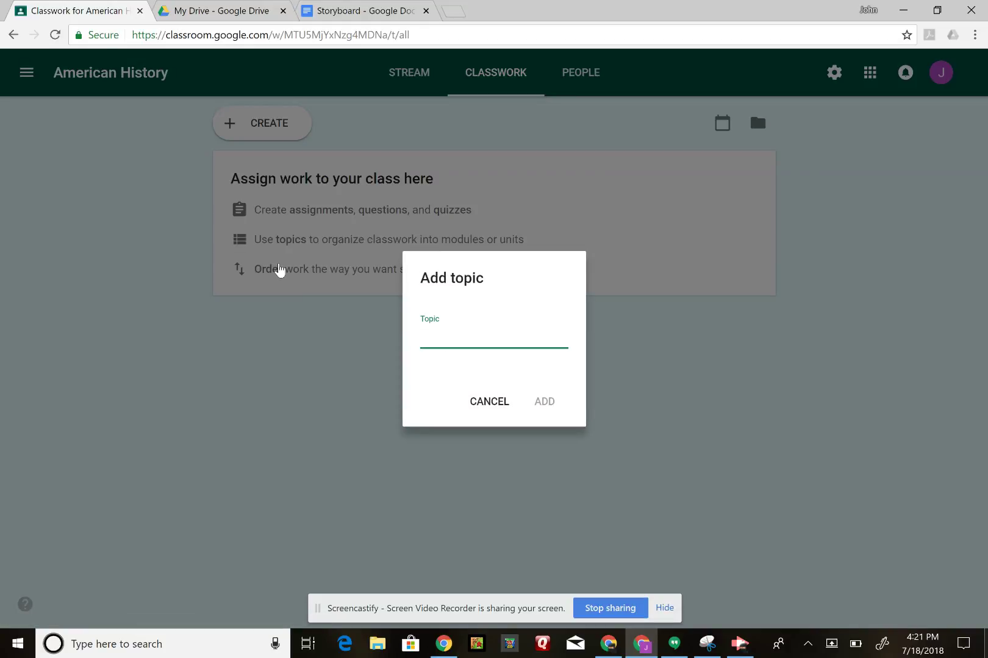
{"action": "type", "text": "American Unit"}
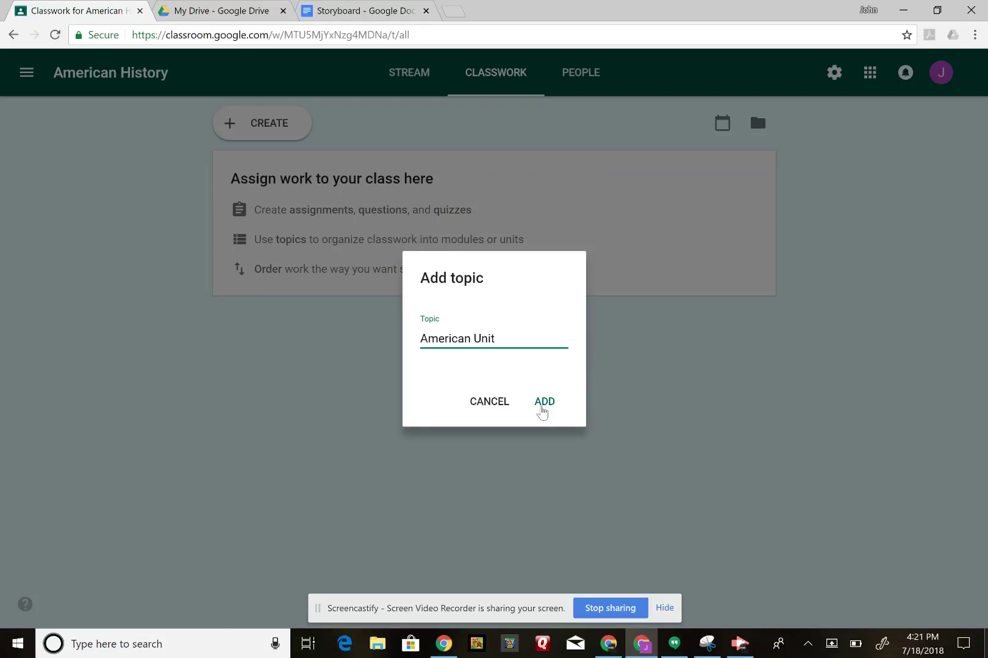
{"action": "key", "text": "BackSpace"}
{"action": "key", "text": "BackSpace"}
{"action": "key", "text": "BackSpace"}
{"action": "type", "text": "Revolution"}
{"action": "left_click", "coordinate": [543, 402]}
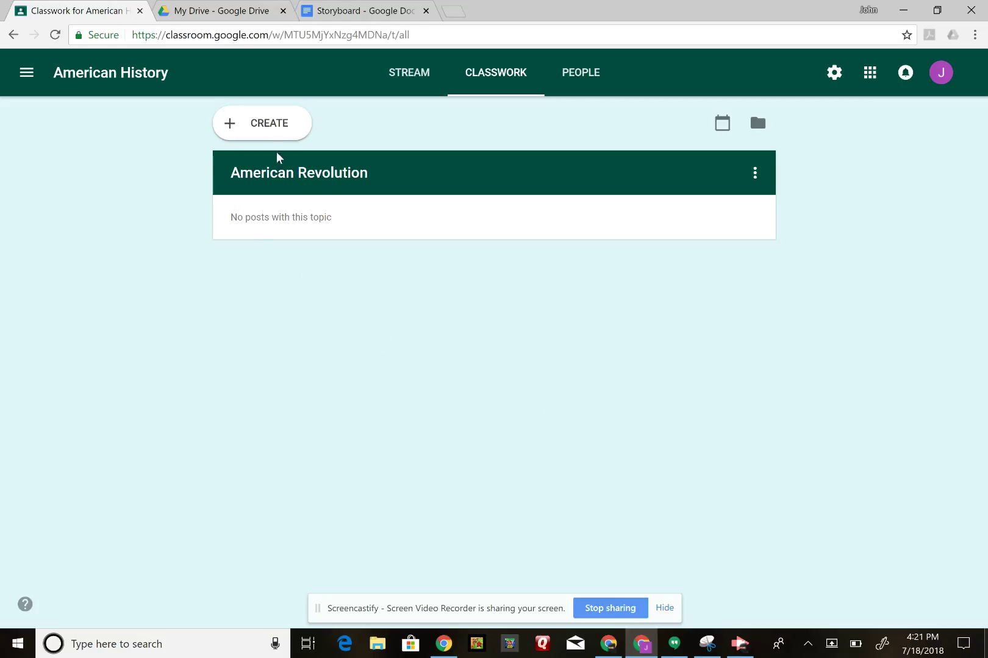
- Add a second topic named 'Civil War'
{"action": "left_click", "coordinate": [270, 135]}
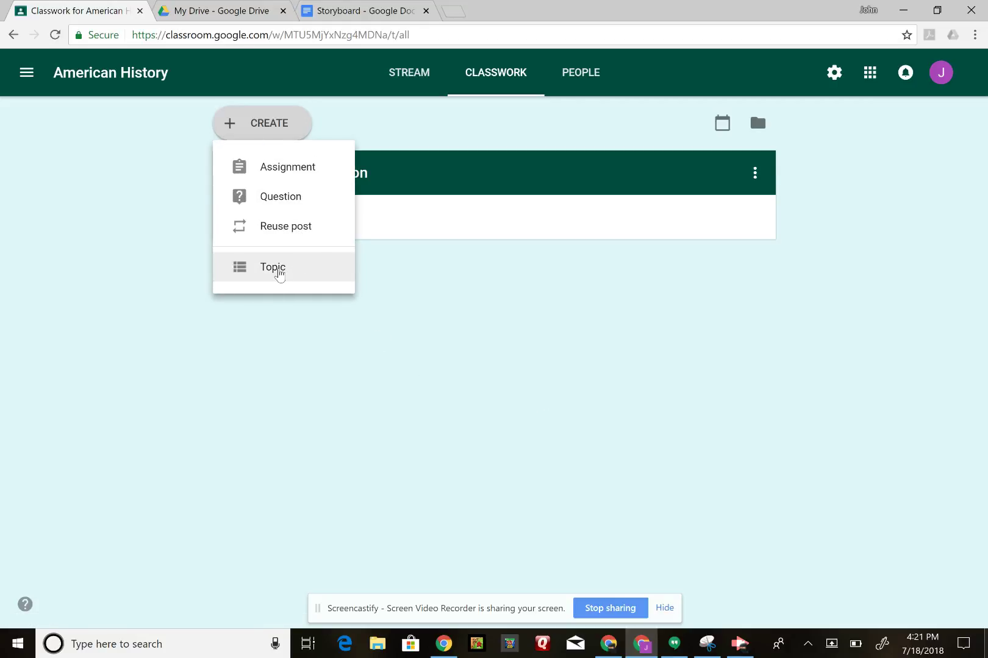
{"action": "left_click", "coordinate": [279, 271]}
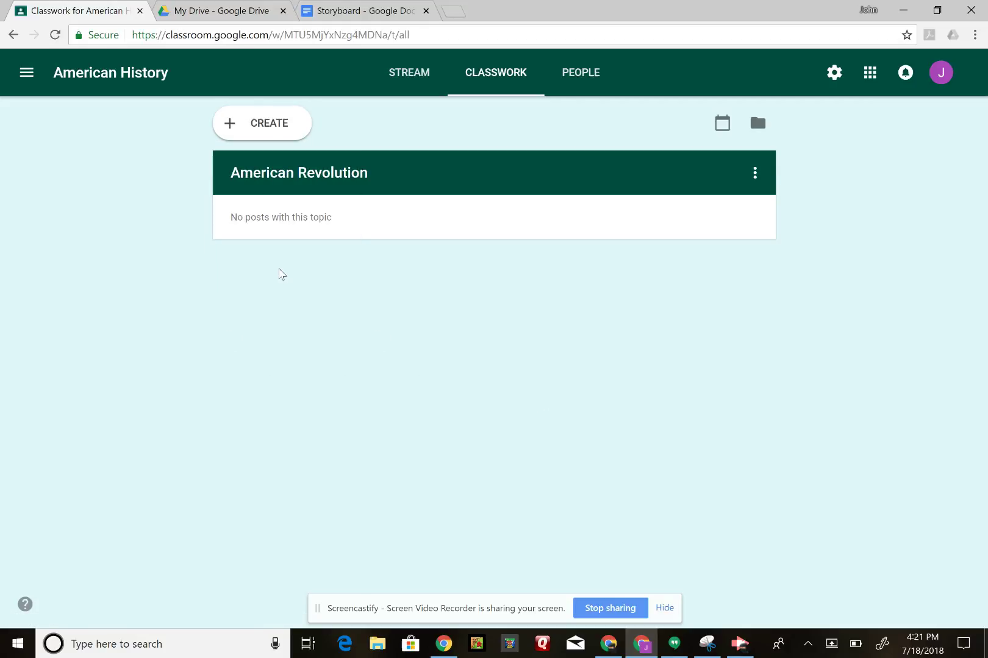
{"action": "left_click", "coordinate": [246, 137]}
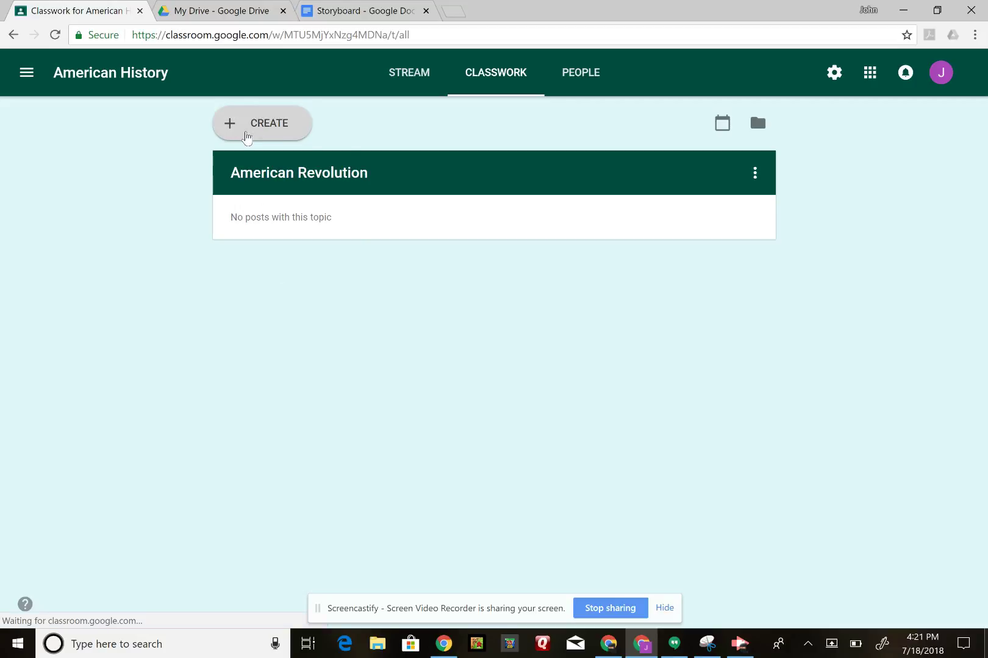
{"action": "left_click", "coordinate": [271, 275]}
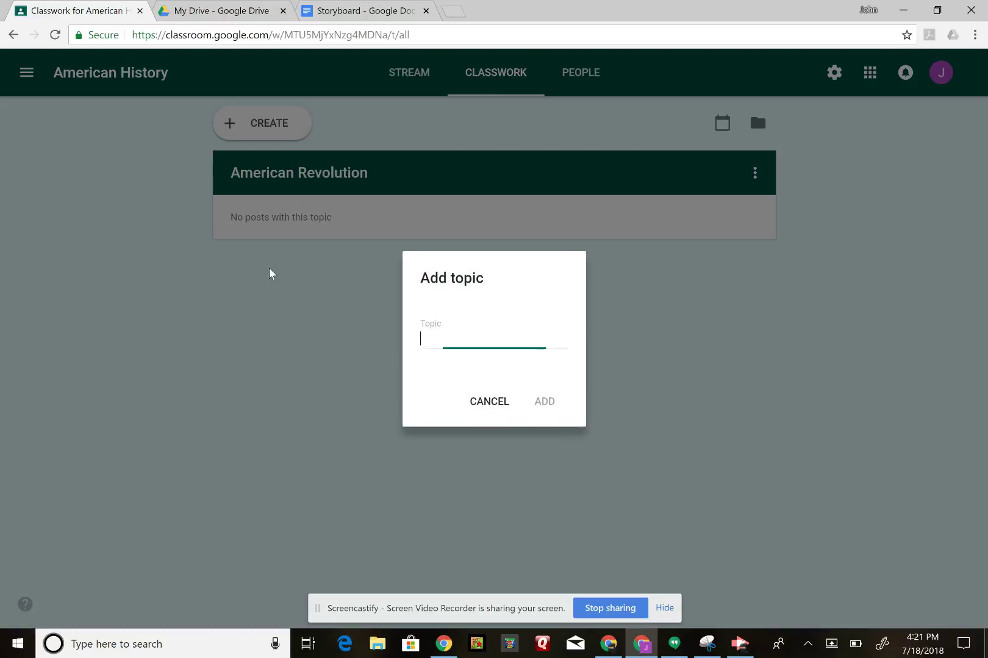
{"action": "type", "text": "Civil War"}
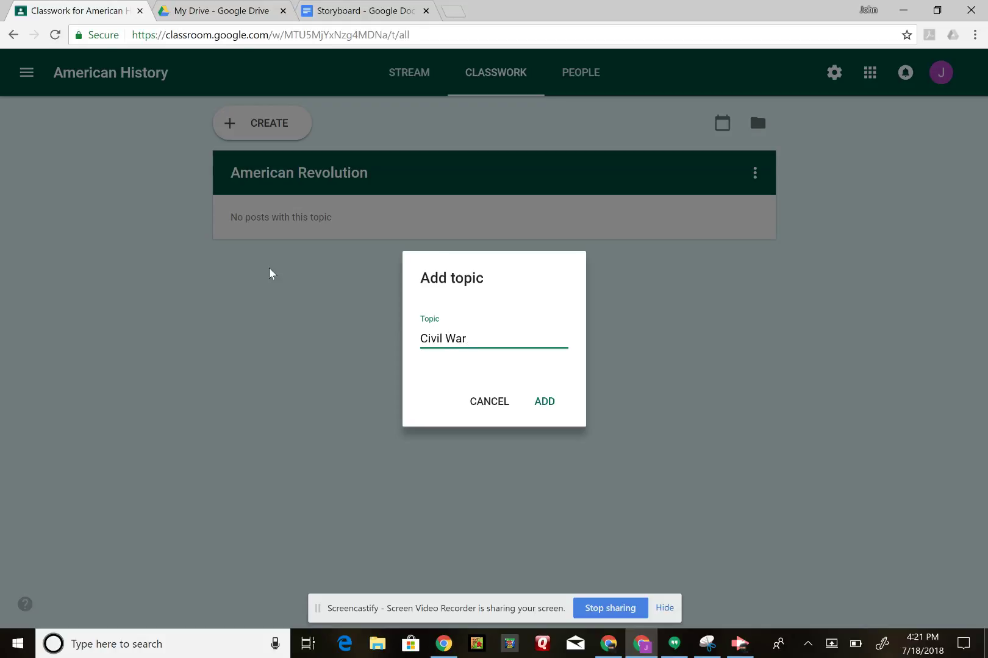
{"action": "left_click", "coordinate": [546, 405]}
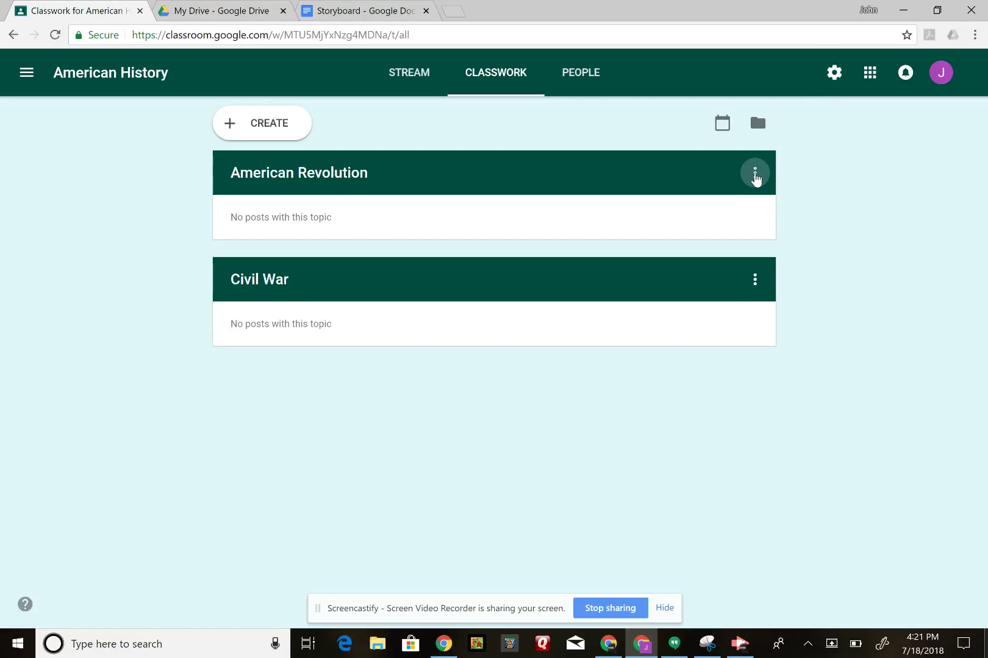
{"action": "left_click", "coordinate": [755, 175]}
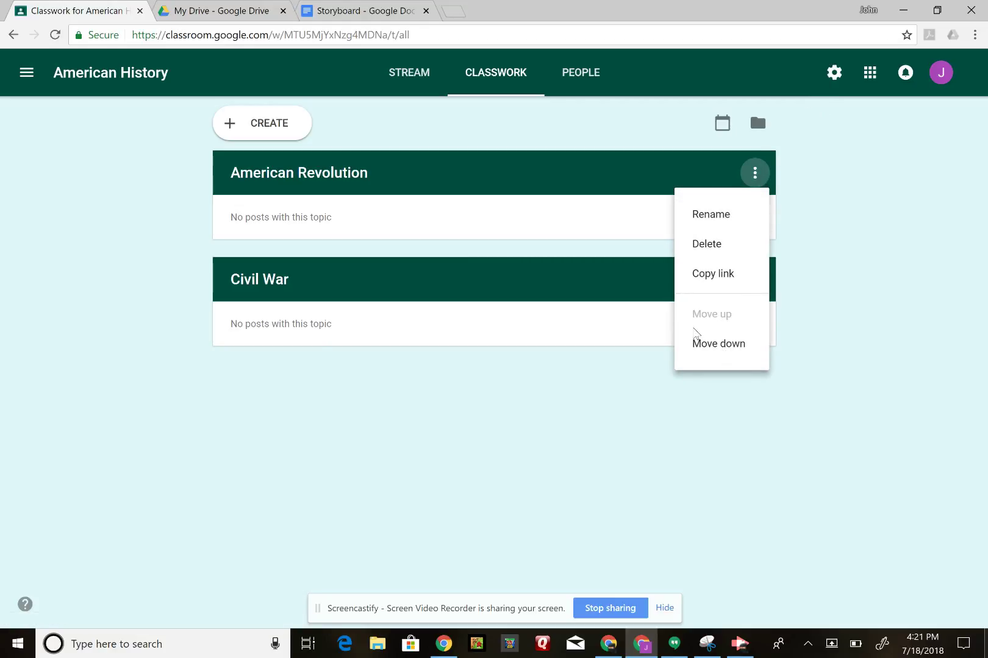
- Create an assignment titled 'Battle of Trenton' under the American Revolution topic
{"action": "left_click", "coordinate": [292, 206]}
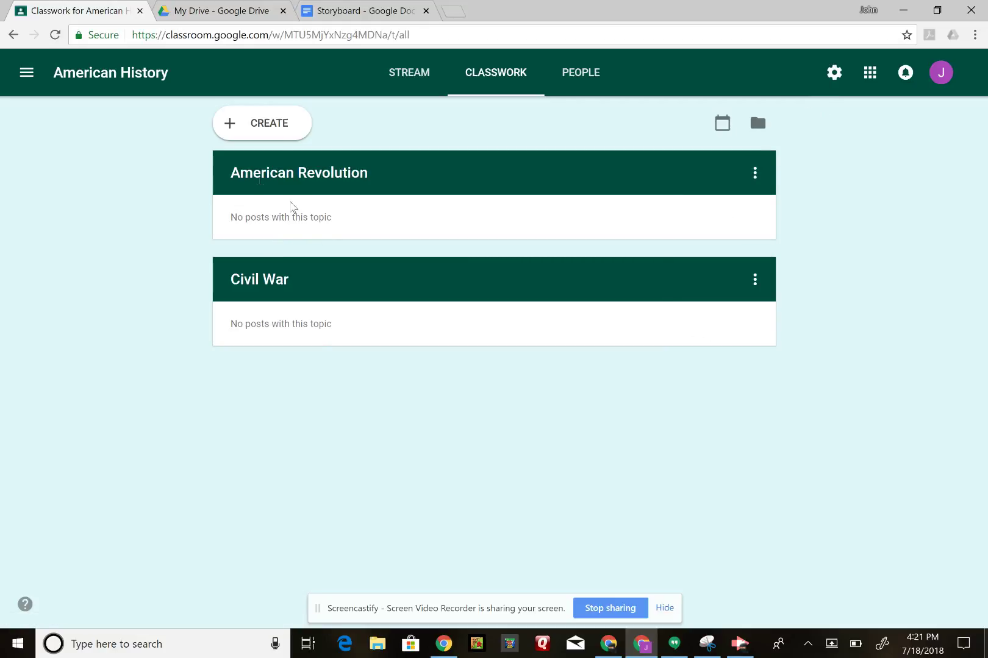
{"action": "left_click", "coordinate": [269, 125]}
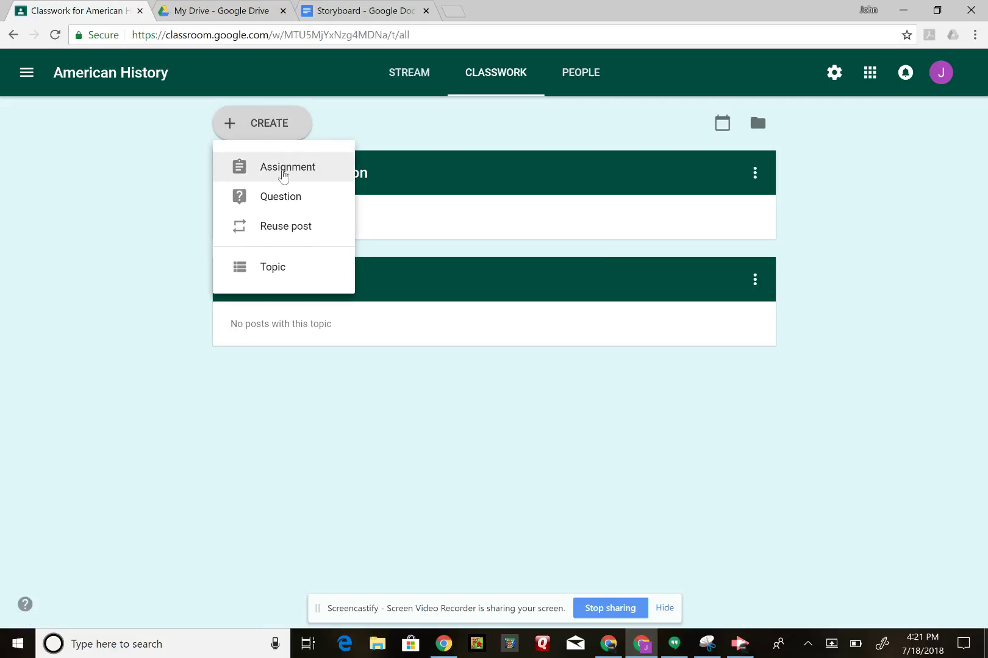
{"action": "left_click", "coordinate": [284, 173]}
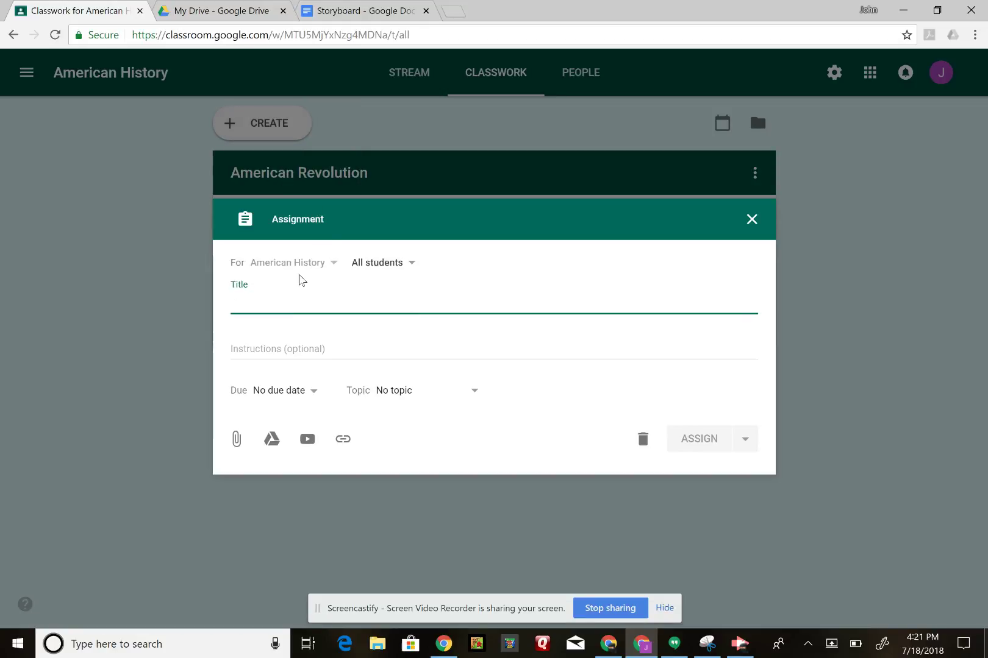
{"action": "type", "text": "Battle of Trenton"}
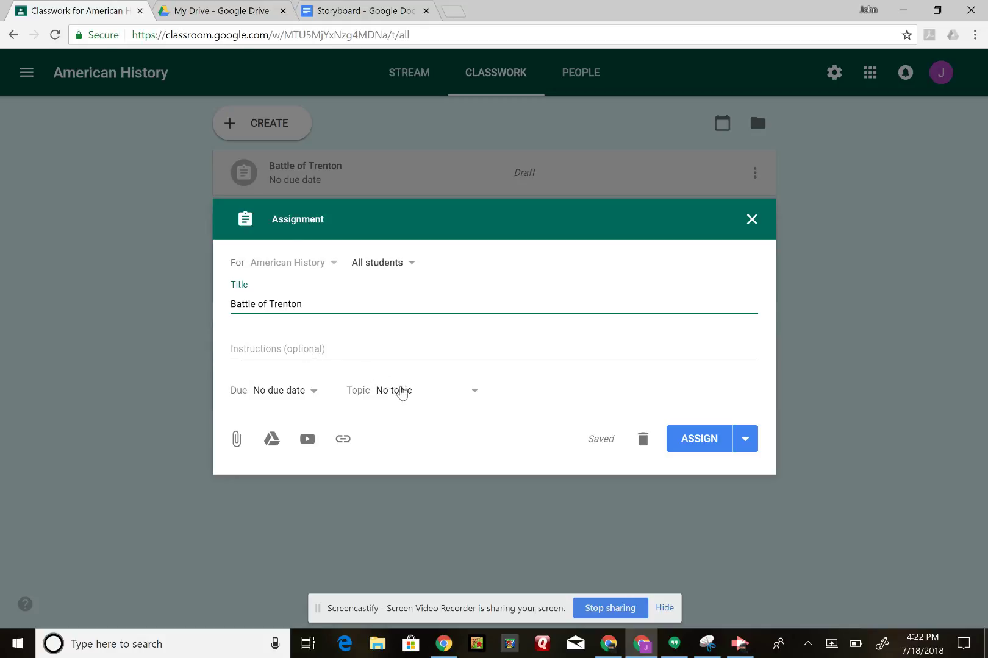
{"action": "left_click", "coordinate": [401, 390]}
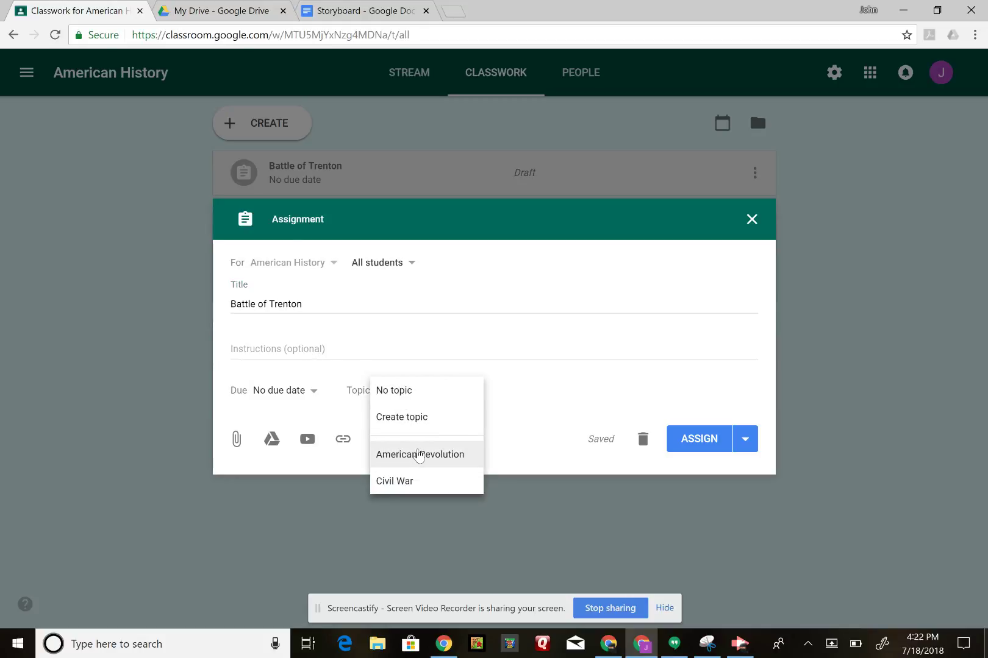
{"action": "left_click", "coordinate": [419, 455]}
- Write the instructions 'Collect your images and source citation for your storyboard video.' and choose a Google Drive attachment
{"action": "left_click", "coordinate": [299, 350]}
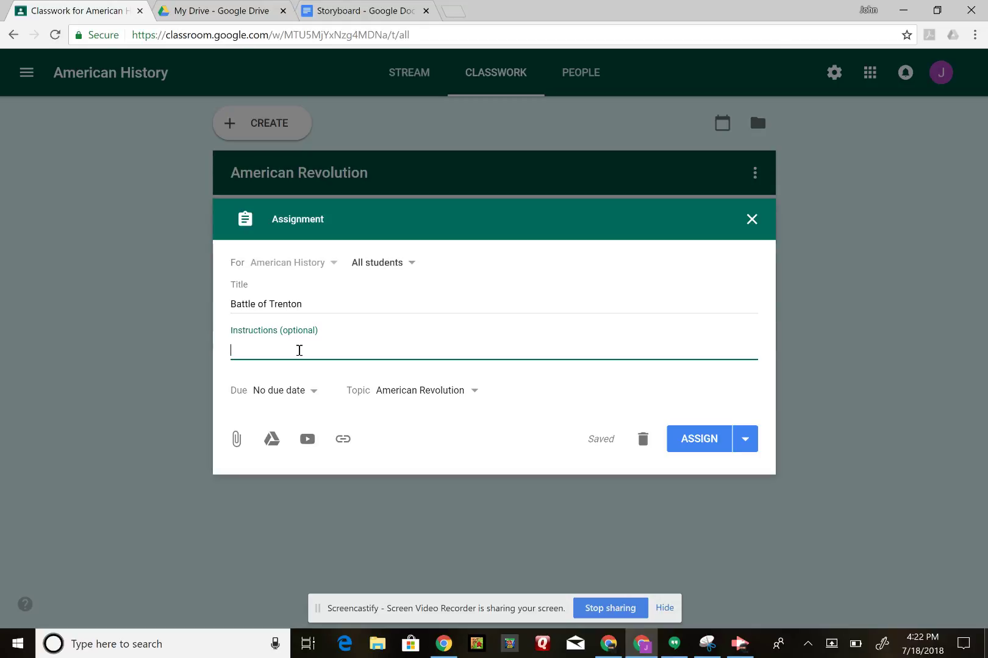
{"action": "type", "text": "Collext your images and source"}
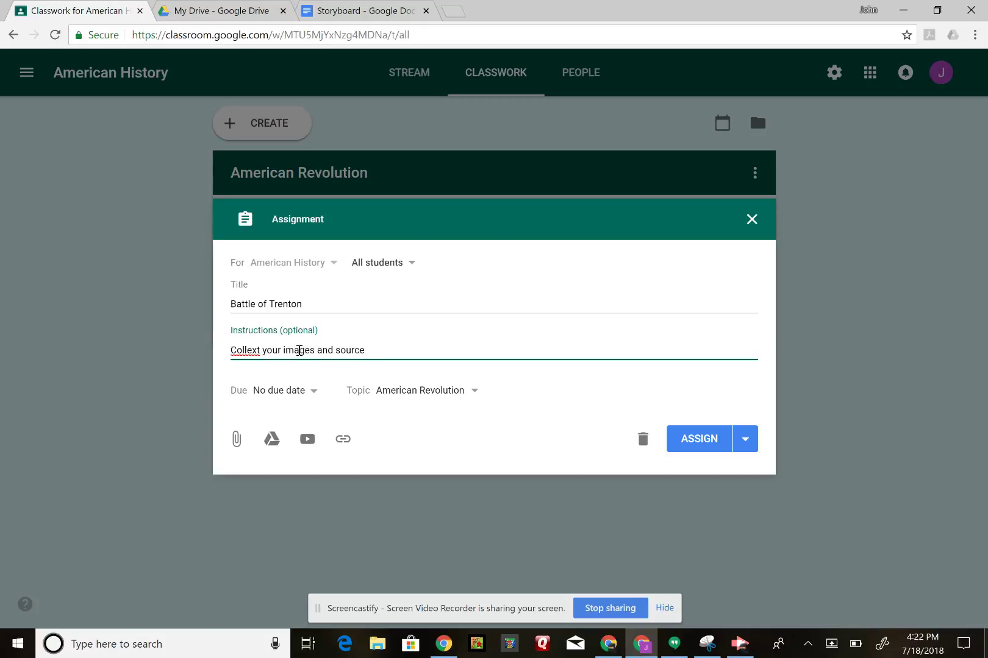
{"action": "type", "text": " citation for your storyboard video."}
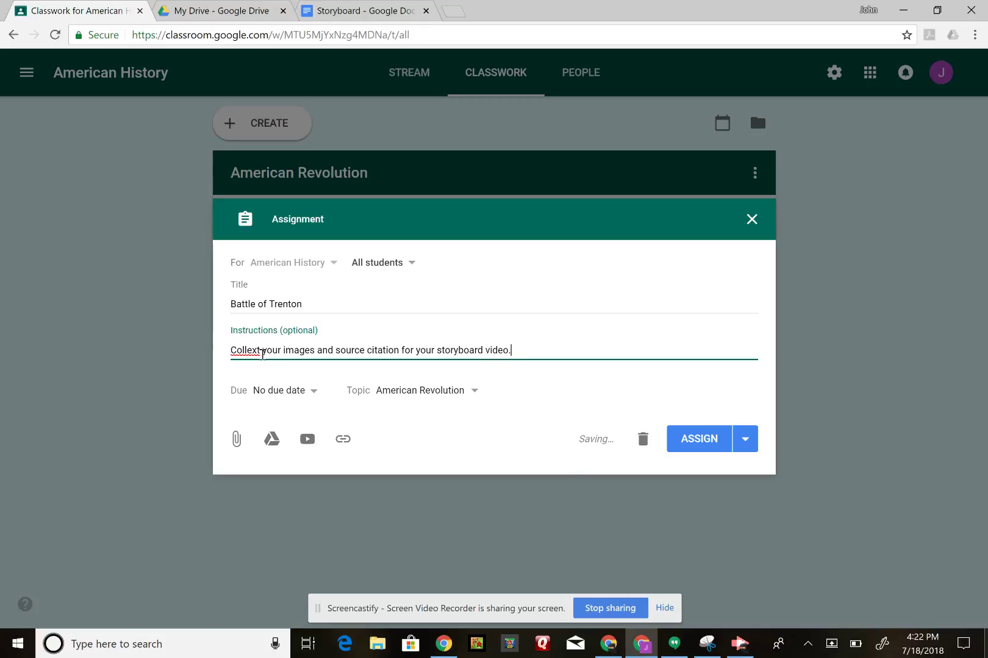
{"action": "left_click", "coordinate": [259, 350]}
{"action": "key", "text": "BackSpace"}
{"action": "type", "text": "c"}
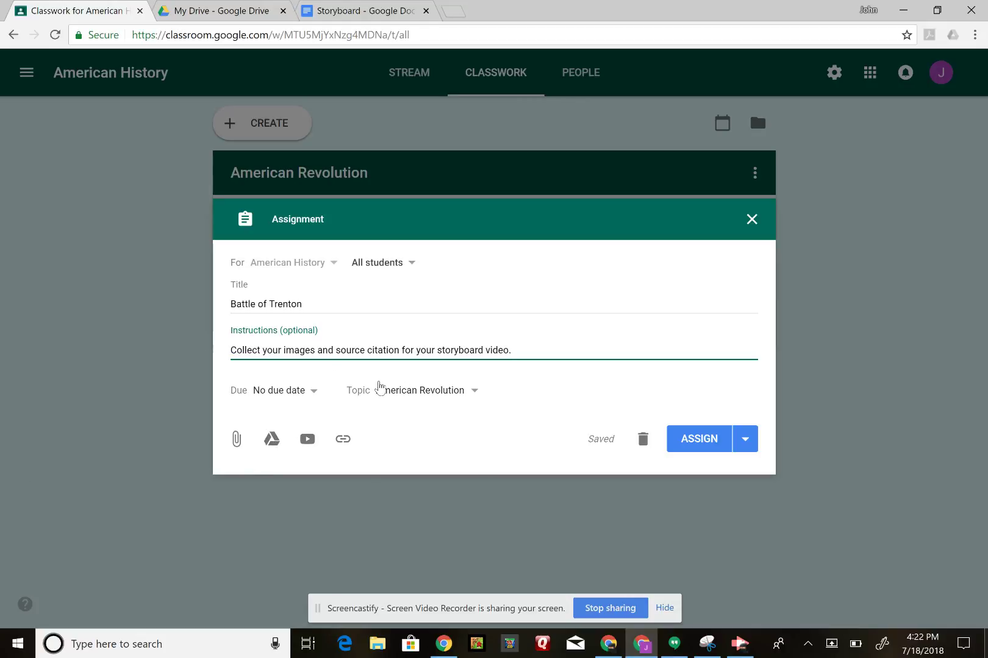
{"action": "left_click", "coordinate": [272, 441]}
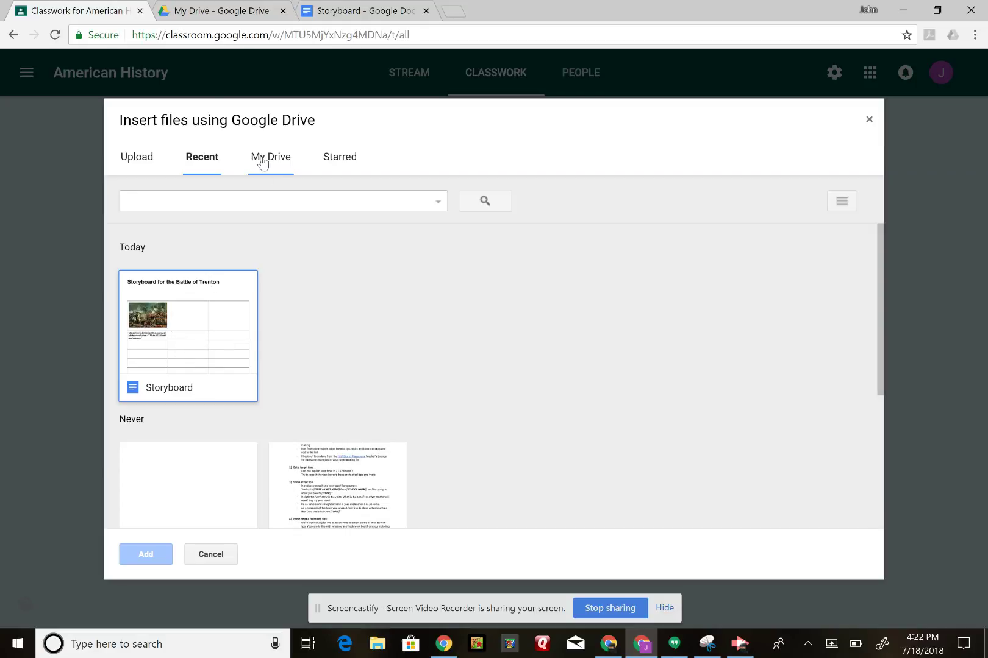
- Attach the Storyboard doc from Drive with 'Students can edit file' permission
{"action": "left_click", "coordinate": [205, 324]}
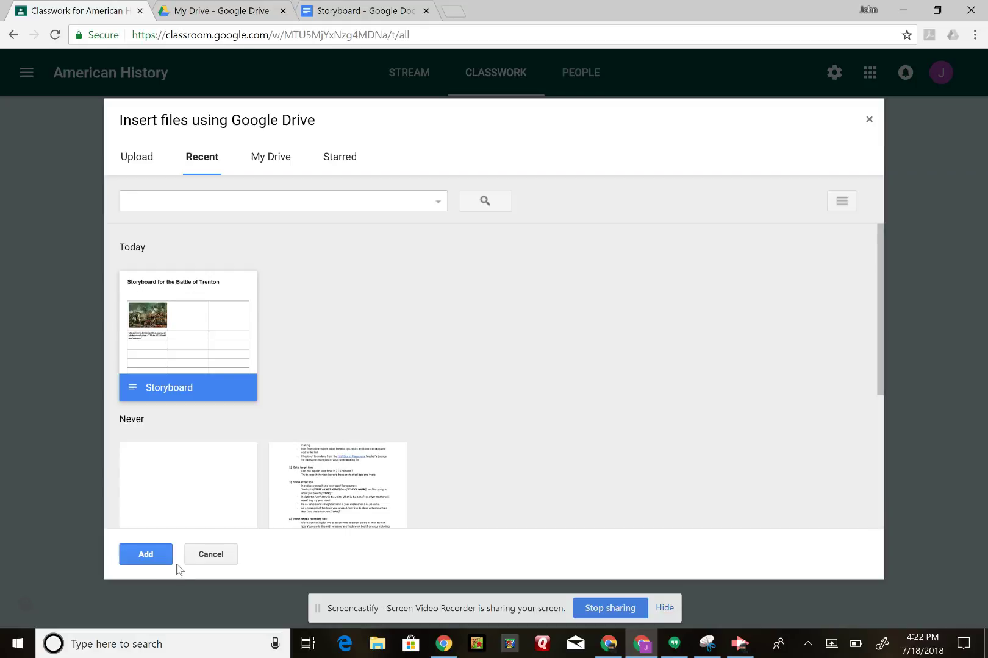
{"action": "left_click", "coordinate": [151, 556]}
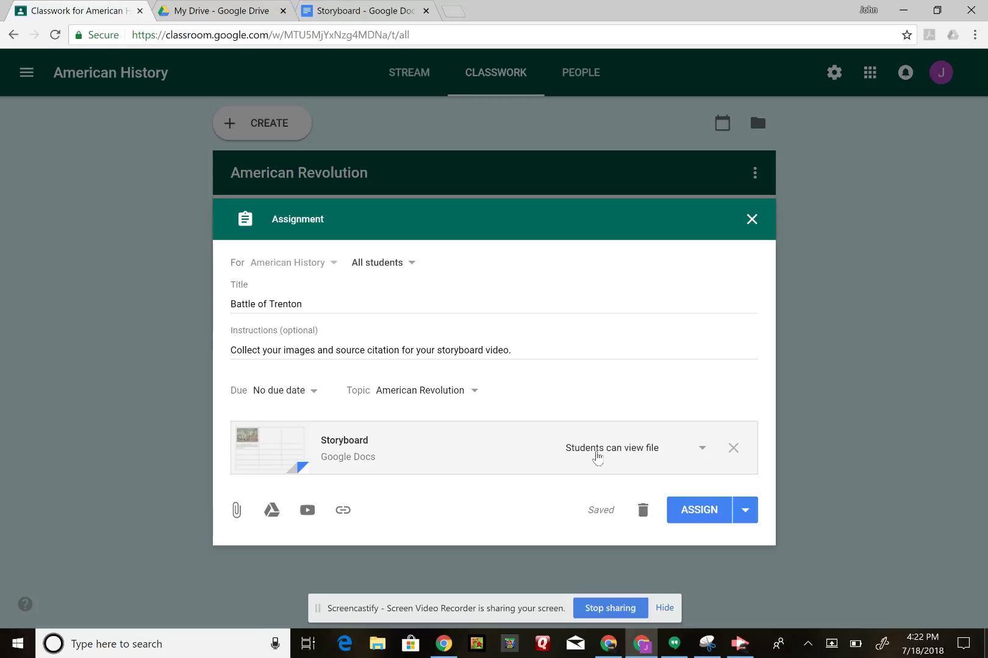
{"action": "left_click", "coordinate": [597, 458]}
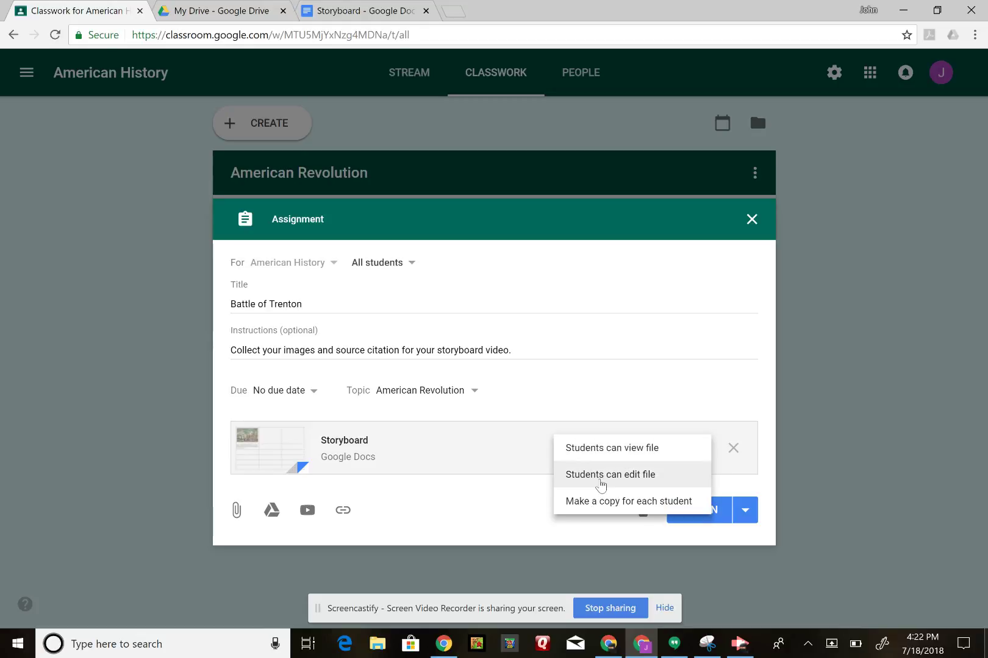
{"action": "left_click", "coordinate": [600, 479]}
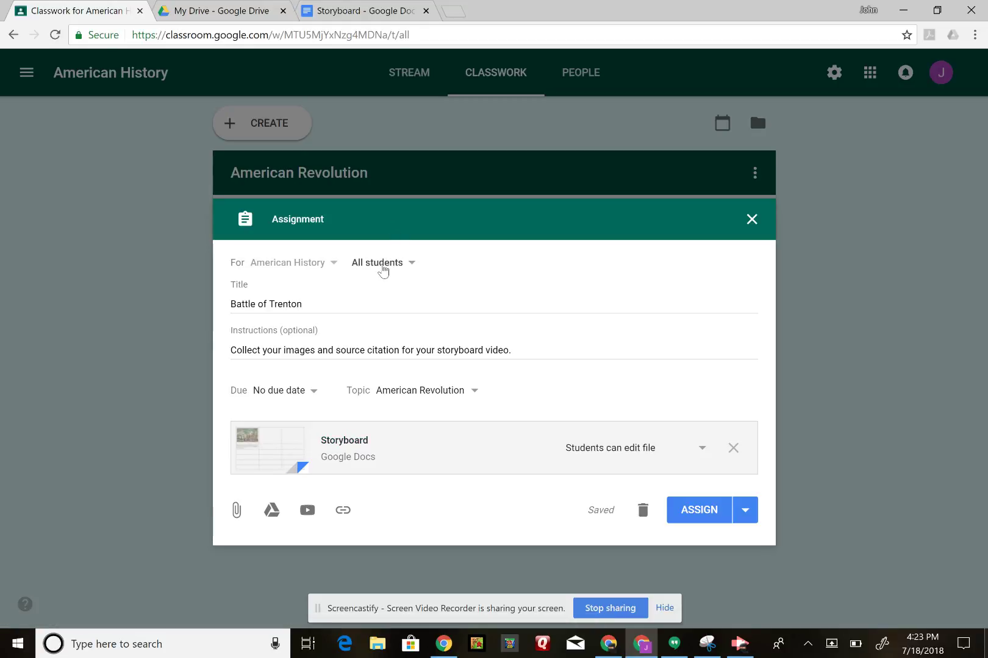
- Switch the Storyboard attachment to 'Make a copy for each student', keeping All students assigned
{"action": "left_click", "coordinate": [383, 270]}
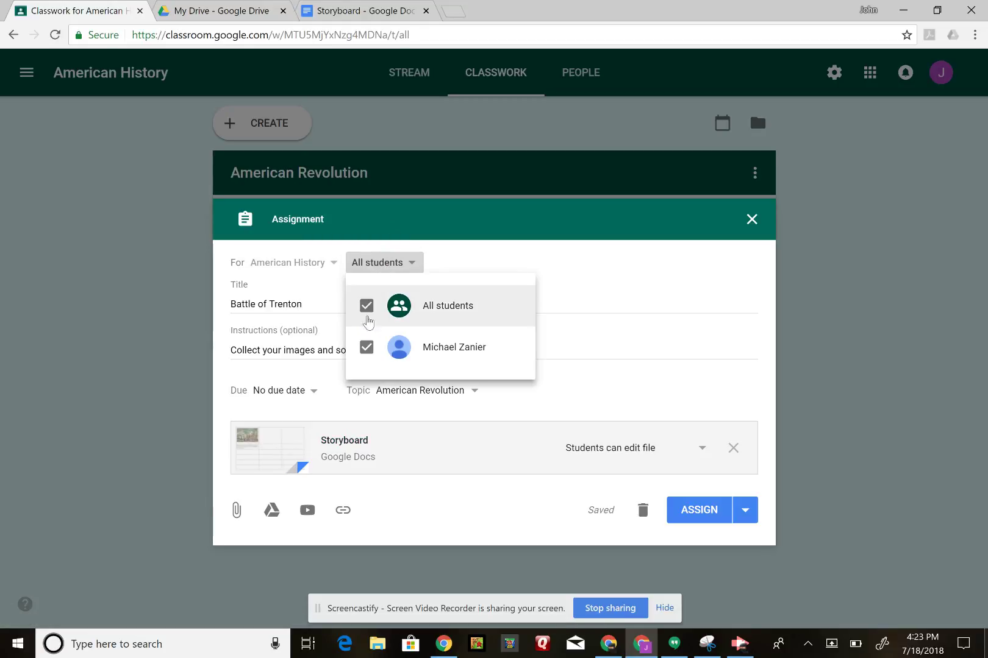
{"action": "left_click", "coordinate": [366, 307]}
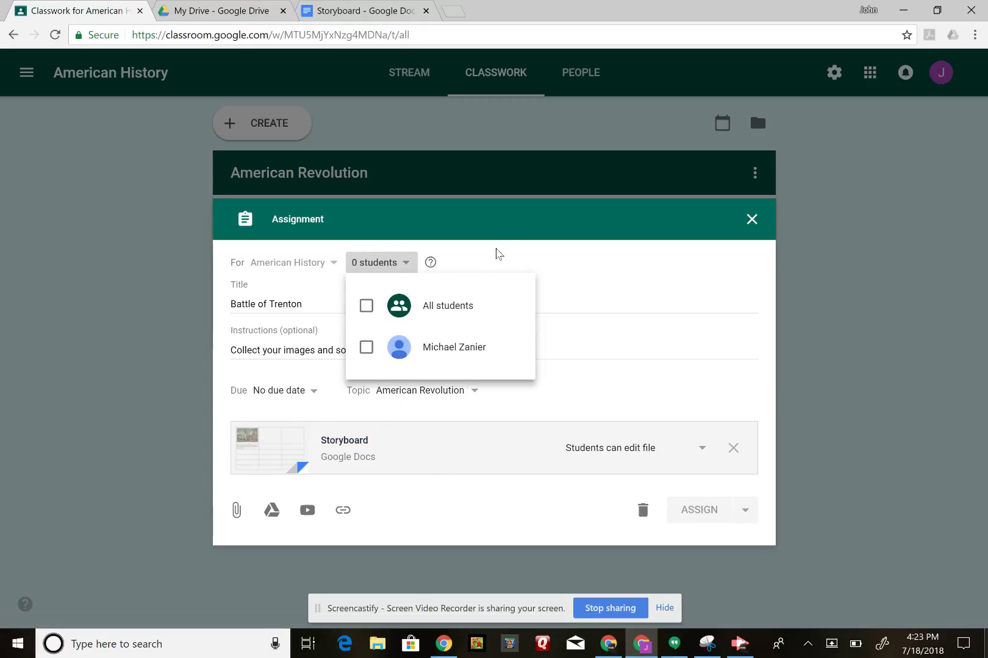
{"action": "left_click", "coordinate": [542, 266]}
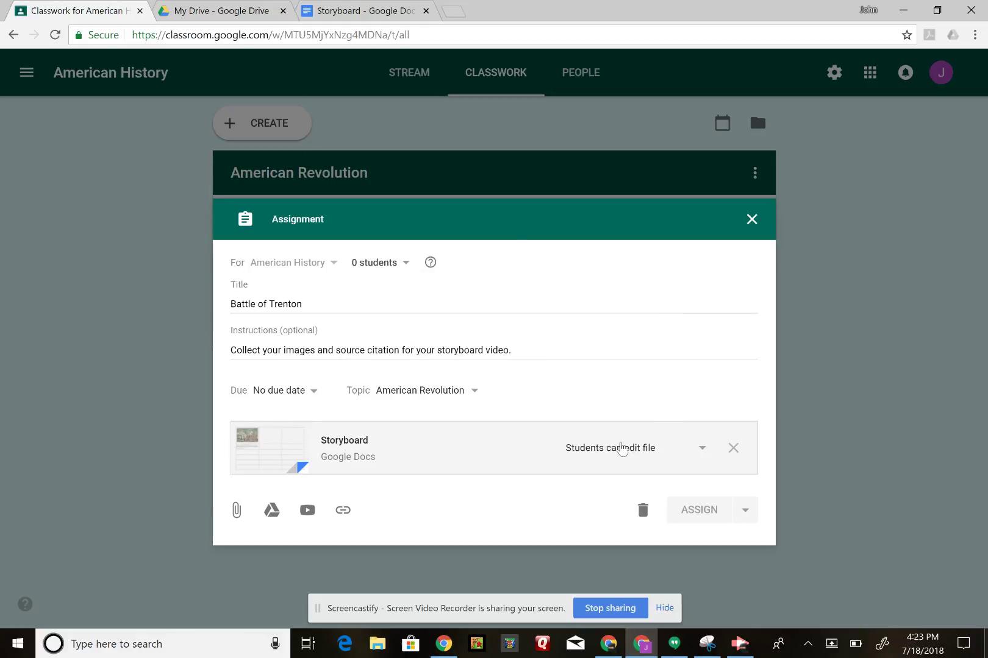
{"action": "left_click", "coordinate": [617, 448]}
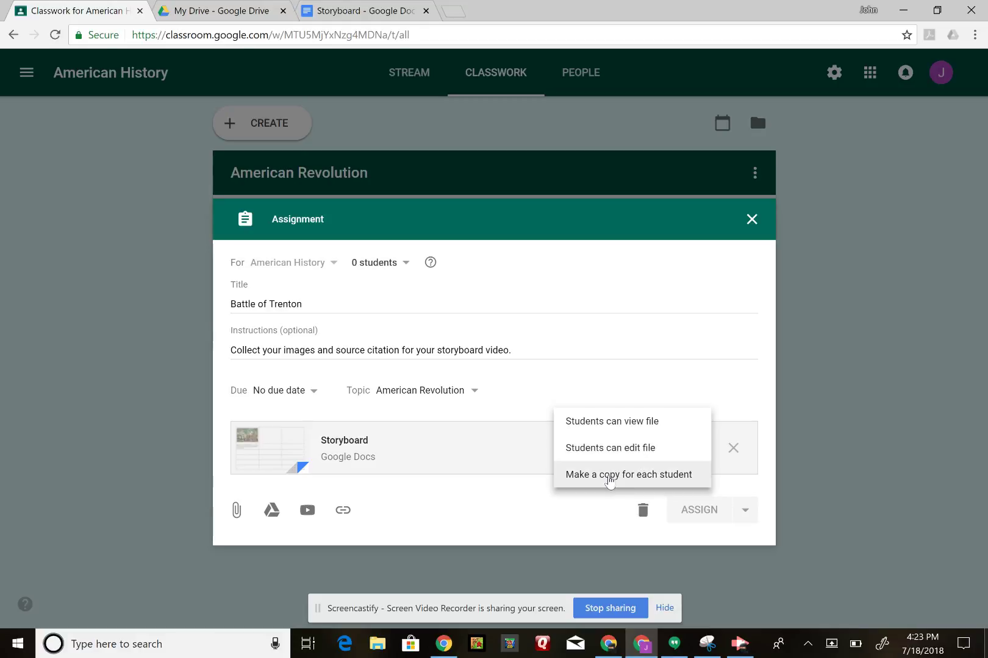
{"action": "left_click", "coordinate": [609, 481]}
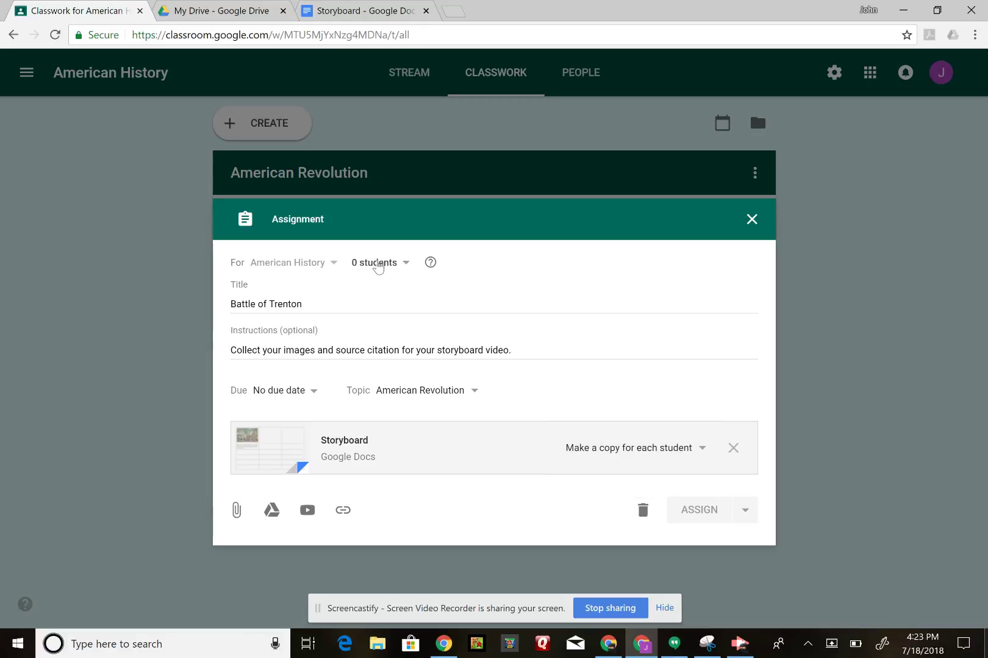
{"action": "left_click", "coordinate": [377, 265]}
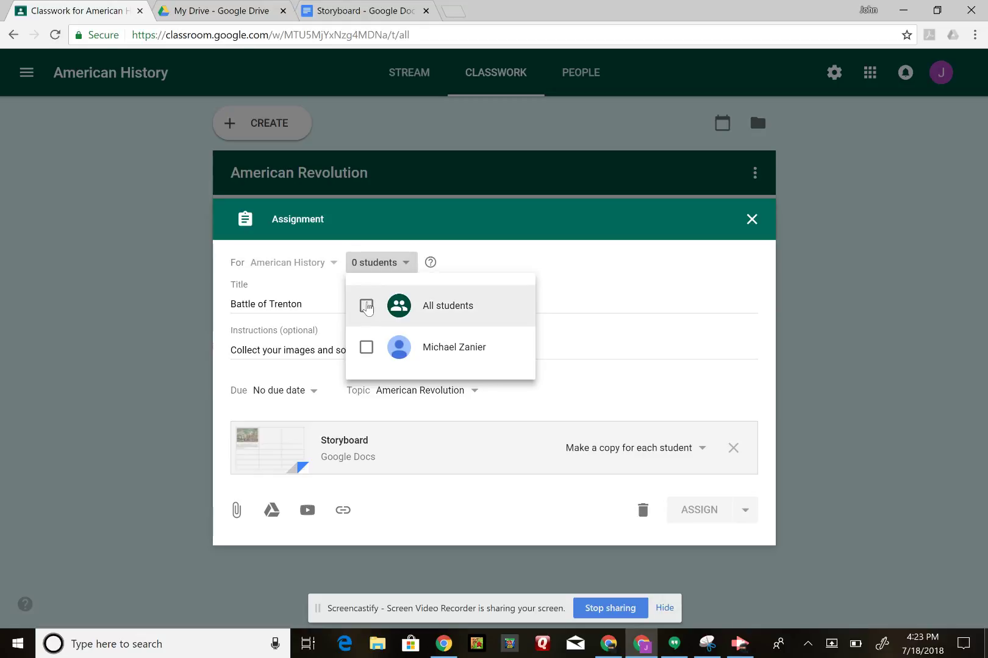
{"action": "left_click", "coordinate": [366, 307]}
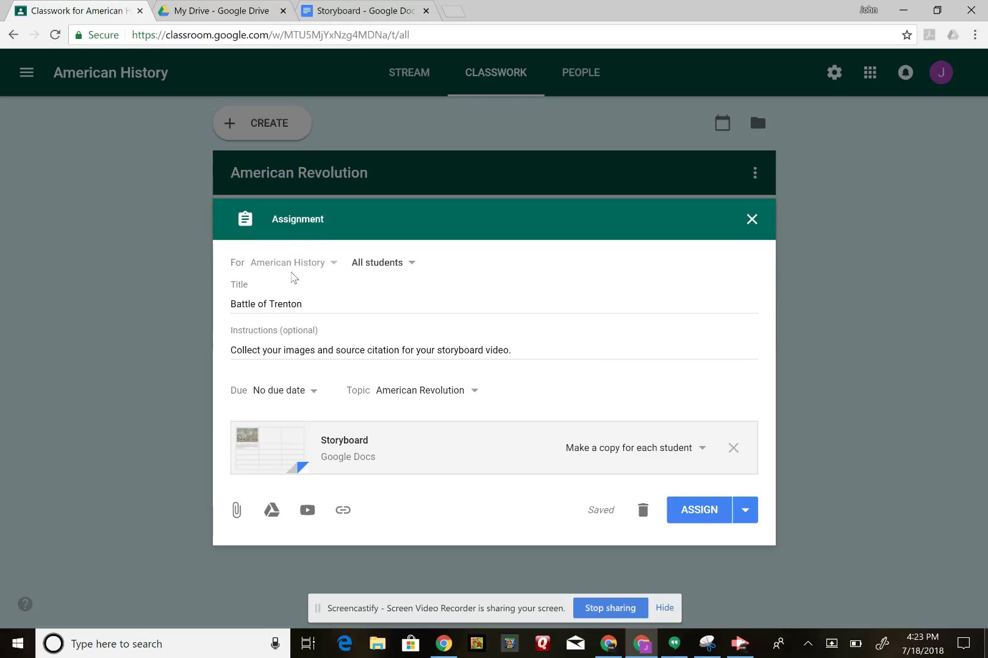
- Post Battle of Trenton and expand its details in the Classwork list
{"action": "left_click", "coordinate": [701, 514]}
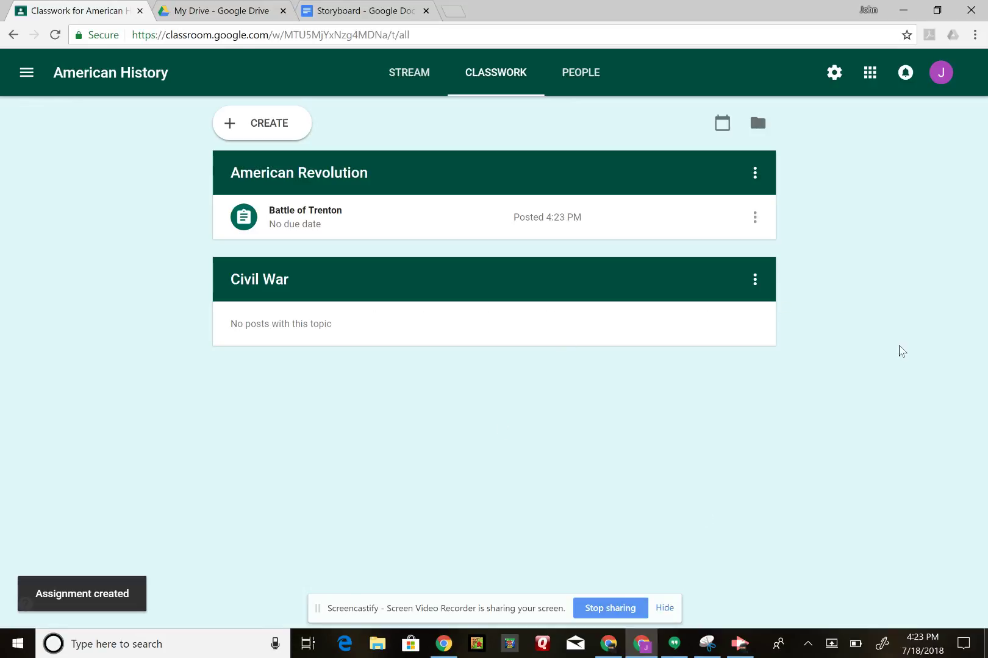
{"action": "left_click", "coordinate": [756, 221]}
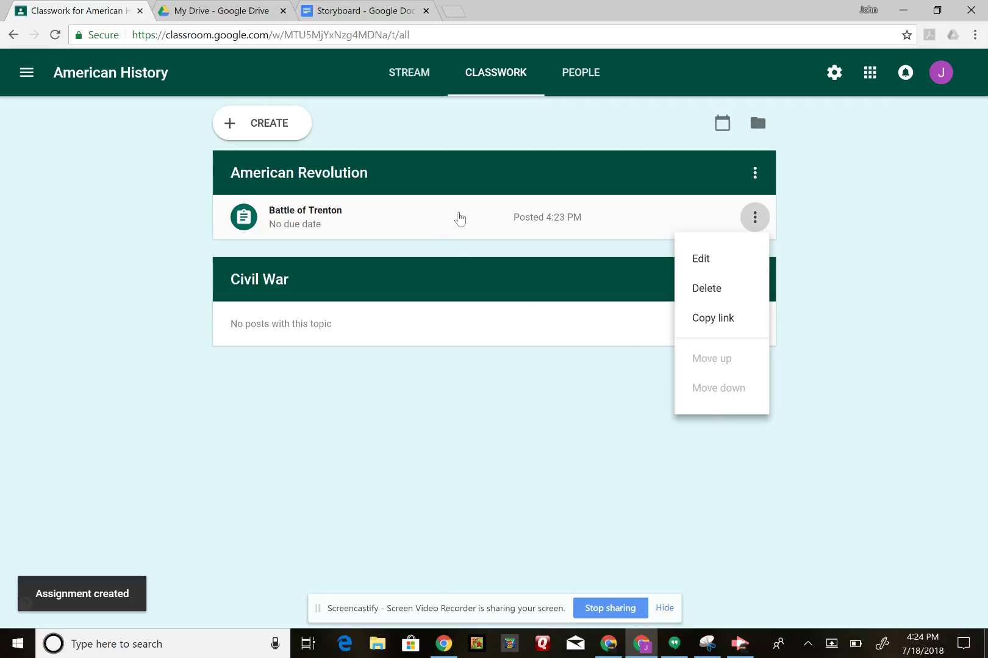
{"action": "left_click", "coordinate": [501, 220]}
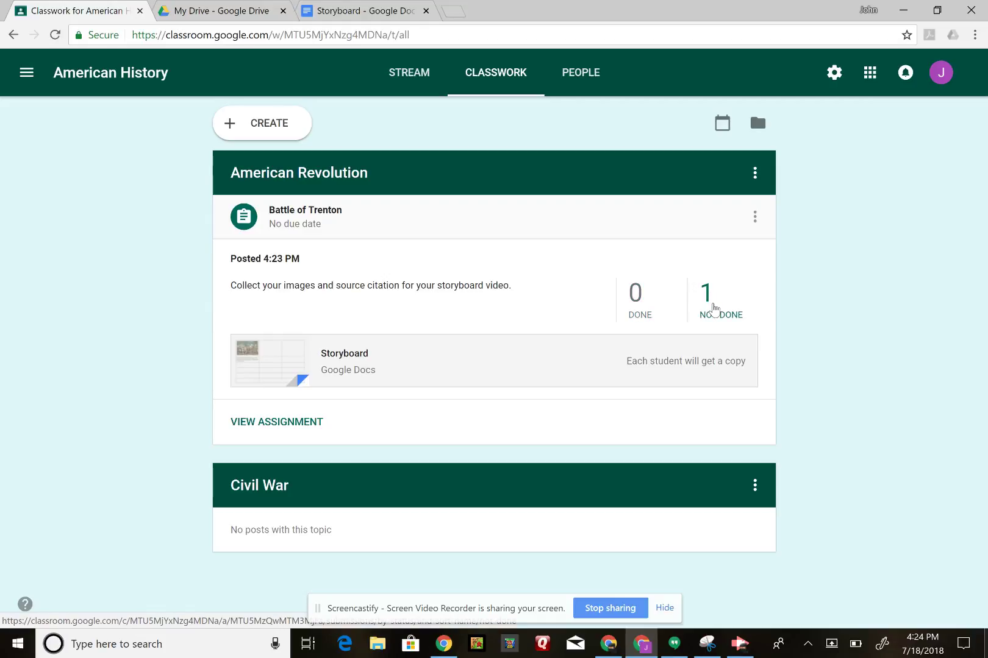
- On the student work page, change the points from 100 to 20 and grade the student 19
{"action": "left_click", "coordinate": [270, 424]}
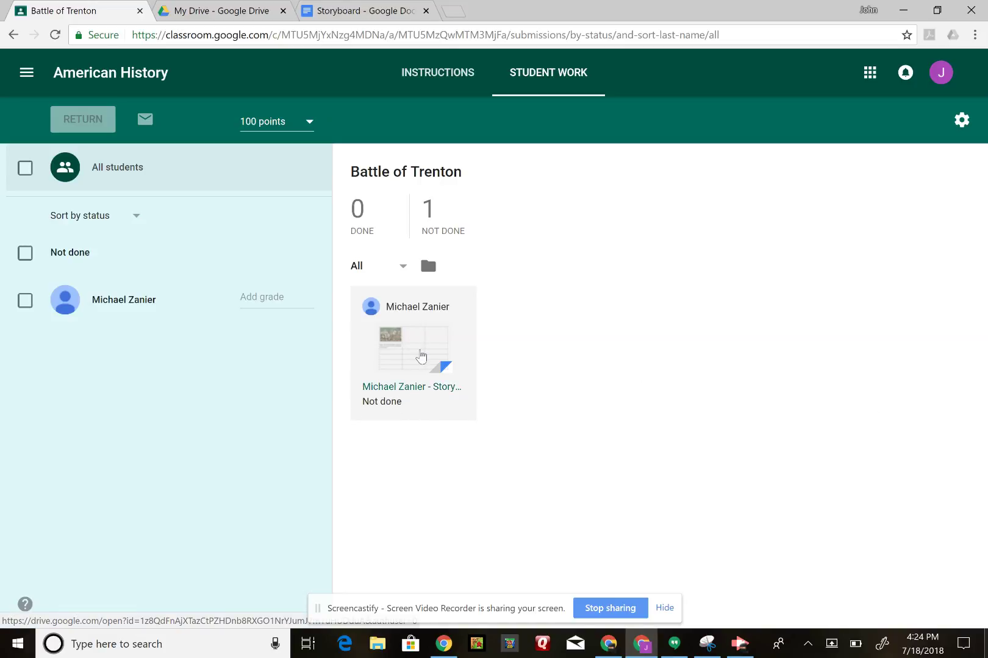
{"action": "left_click", "coordinate": [285, 128]}
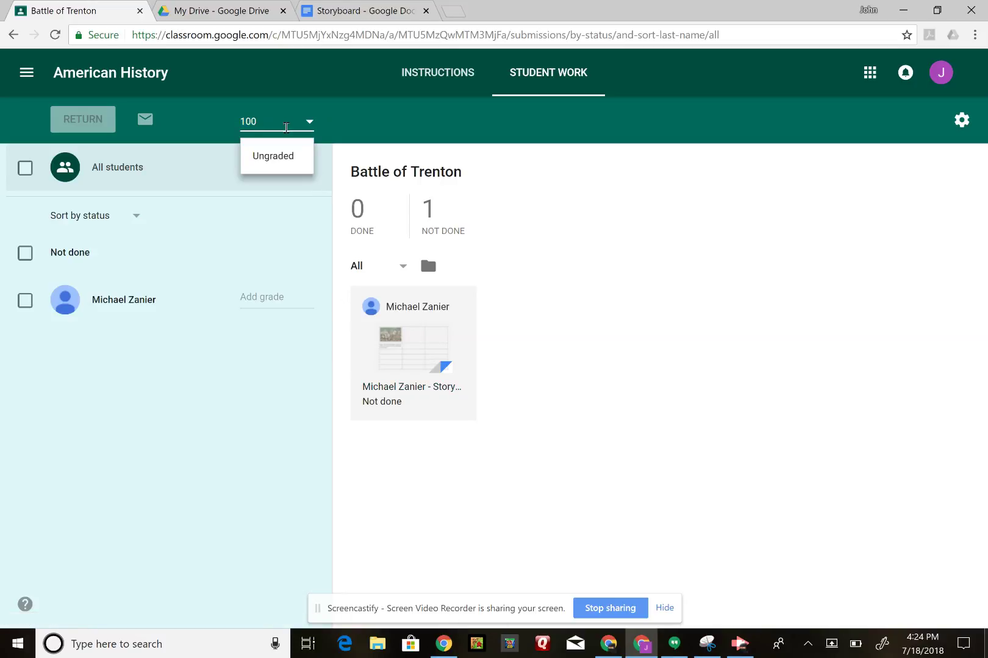
{"action": "key", "text": "BackSpace"}
{"action": "key", "text": "BackSpace"}
{"action": "key", "text": "BackSpace"}
{"action": "type", "text": "20"}
{"action": "key", "text": "Return"}
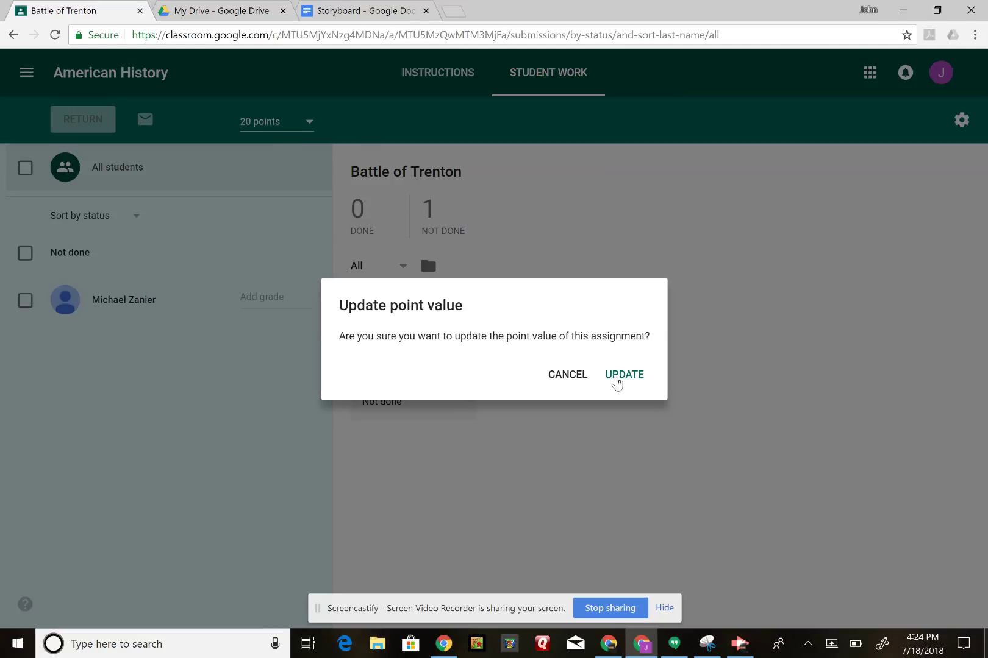
{"action": "left_click", "coordinate": [619, 379]}
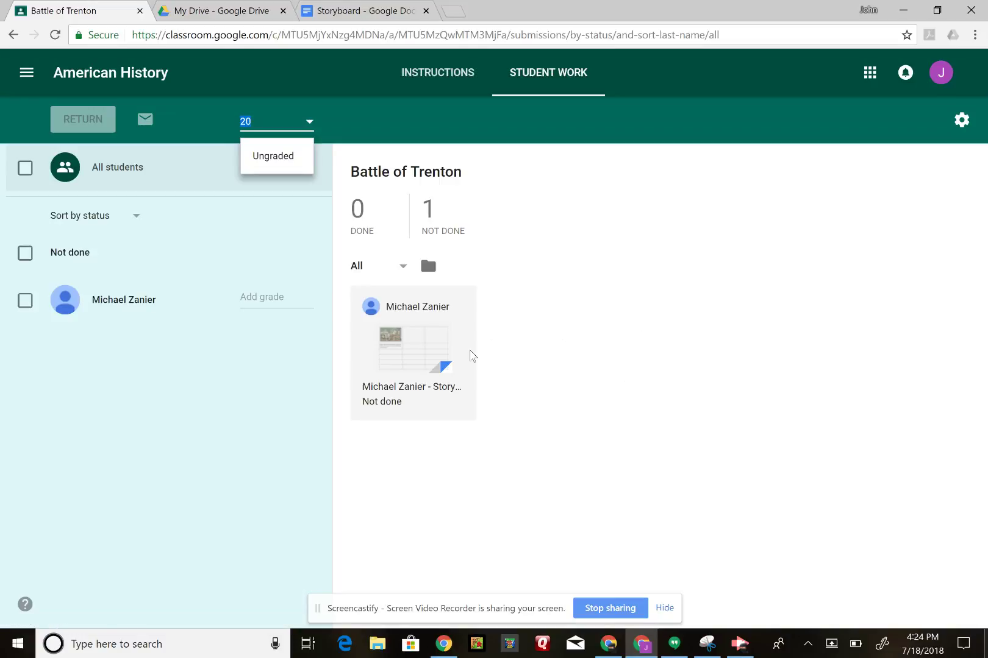
{"action": "left_click", "coordinate": [273, 294]}
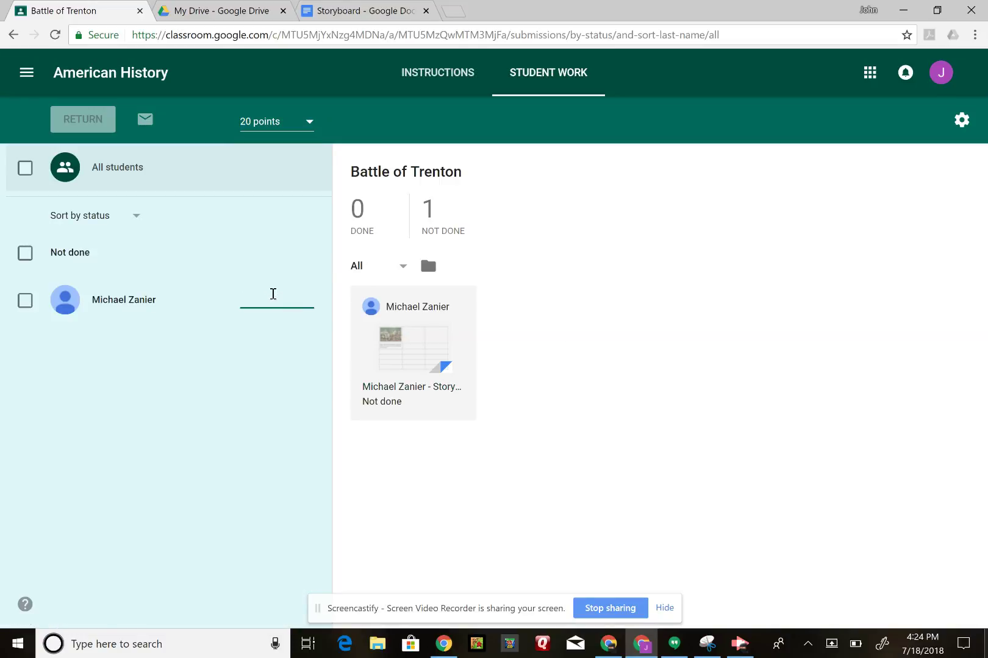
{"action": "type", "text": "19"}
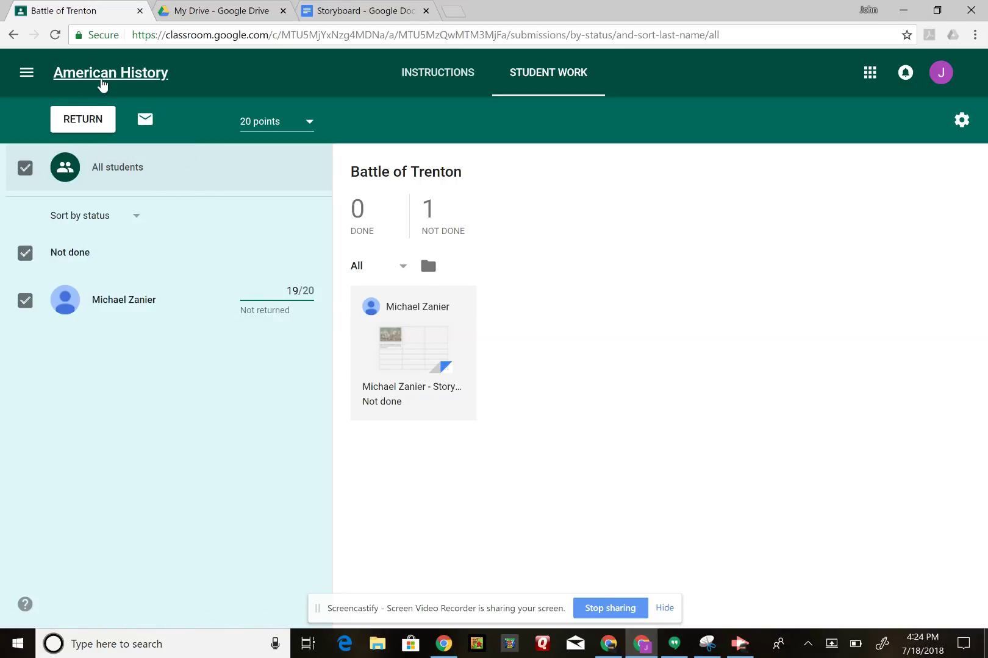
- Move from the class home through Stream, ending on the Classwork page
{"action": "left_click", "coordinate": [98, 78]}
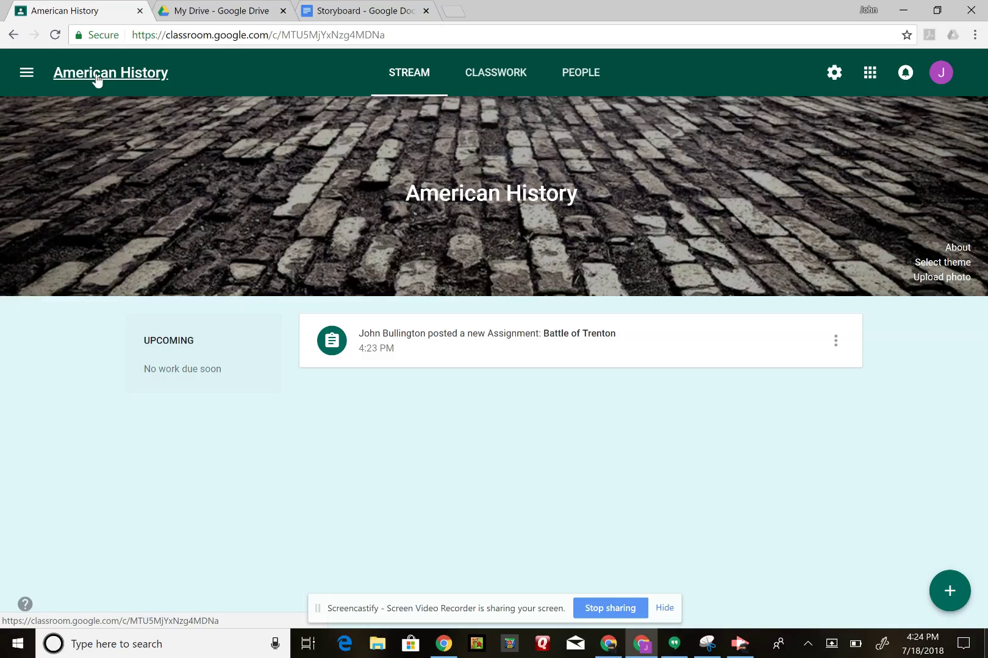
{"action": "left_click", "coordinate": [487, 80]}
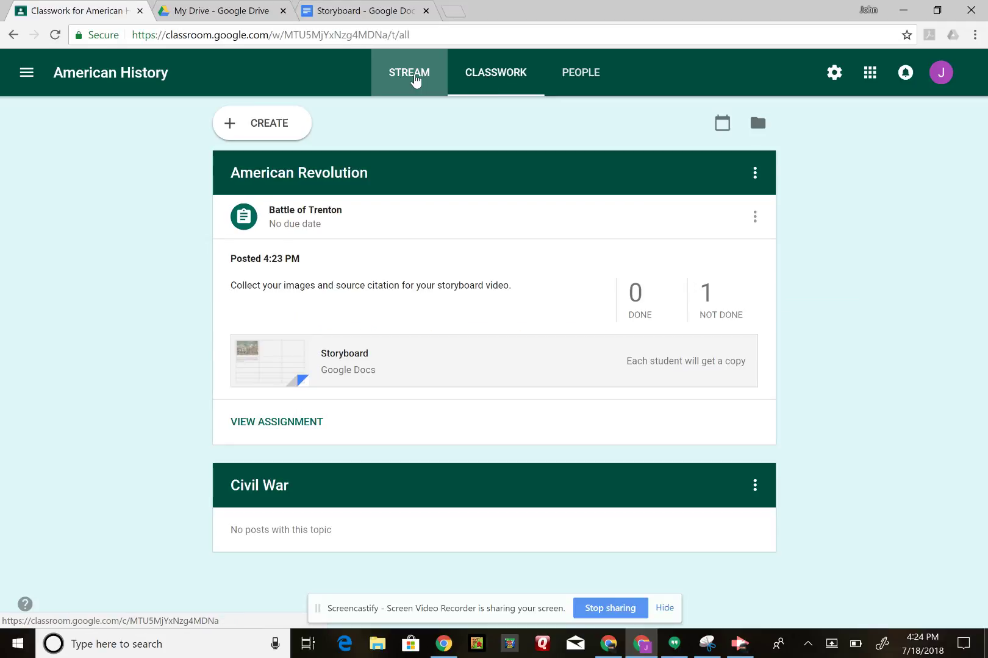
{"action": "left_click", "coordinate": [414, 79]}
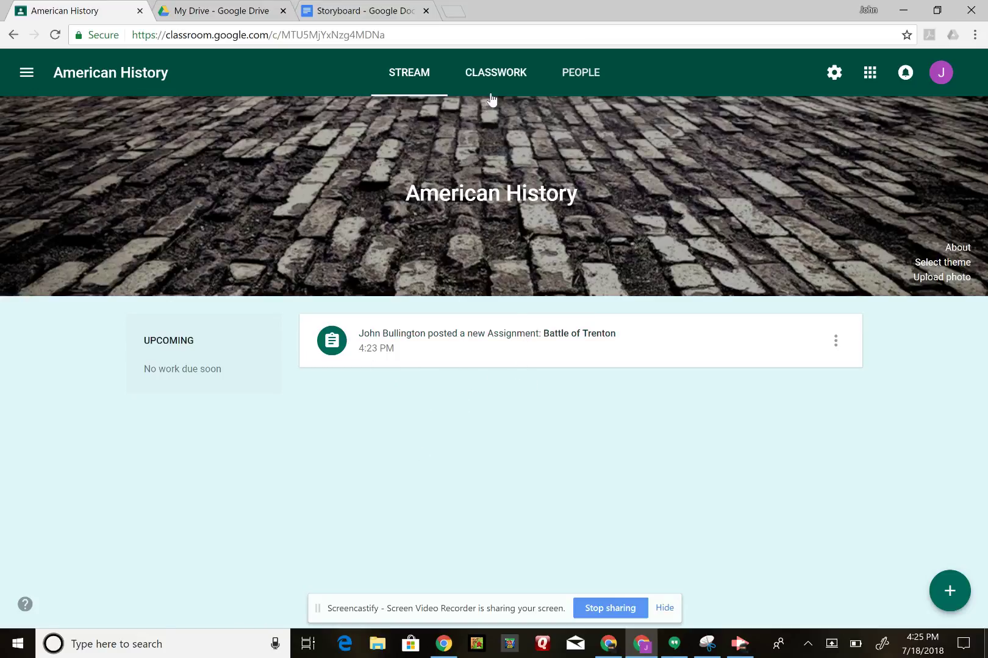
{"action": "left_click", "coordinate": [494, 74]}
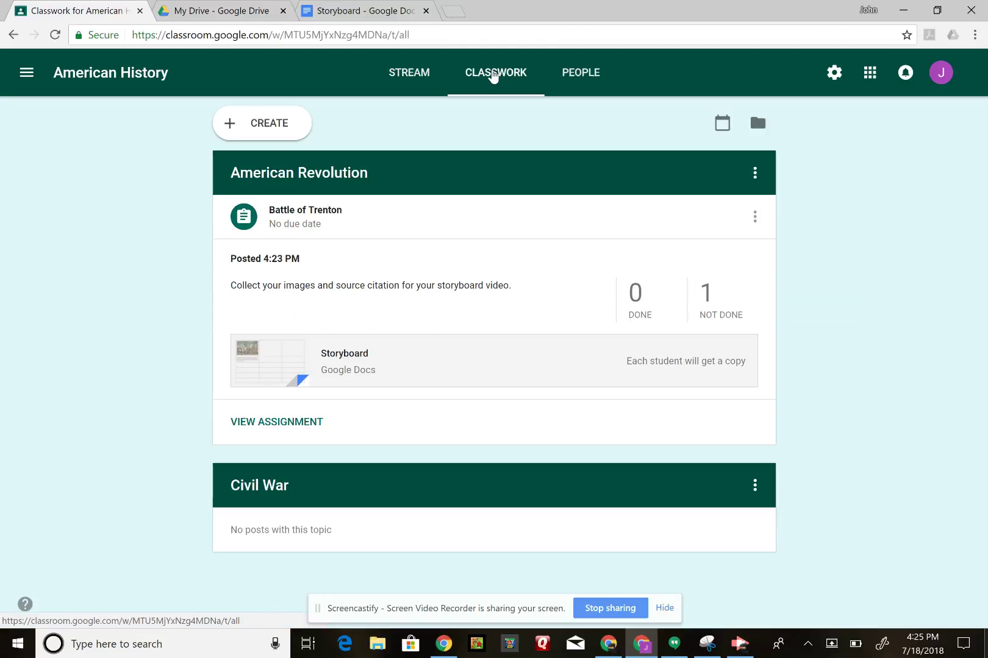